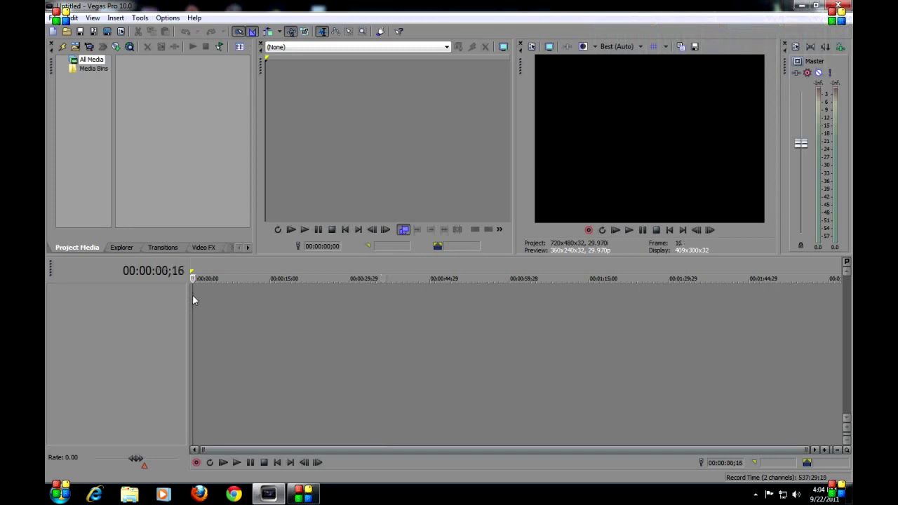
Play the empty timeline's preview from the start a couple of times, then show the File menu
{"action": "key", "text": "space"}
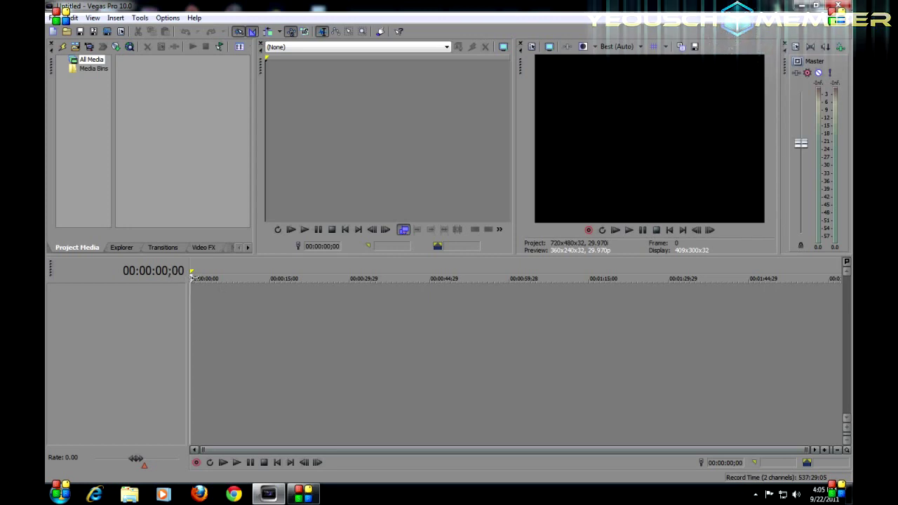
{"action": "key", "text": "space"}
{"action": "key", "text": "space"}
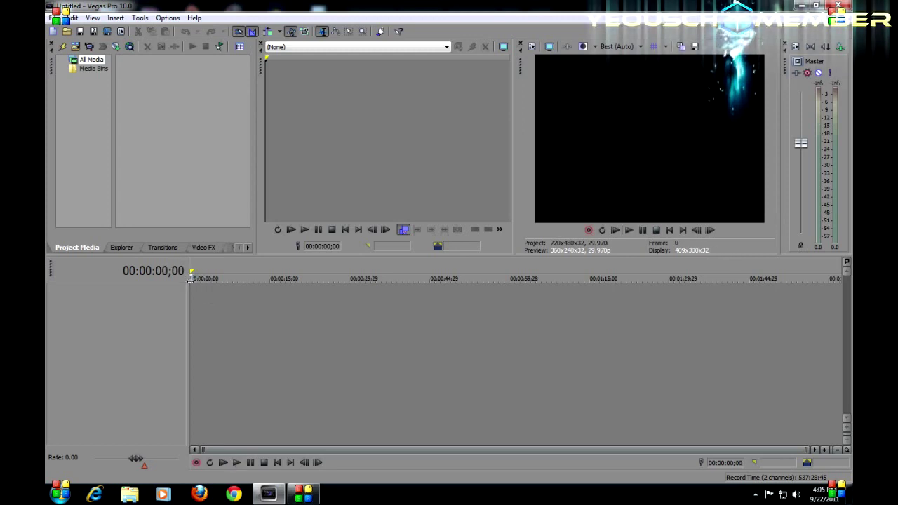
{"action": "key", "text": "space"}
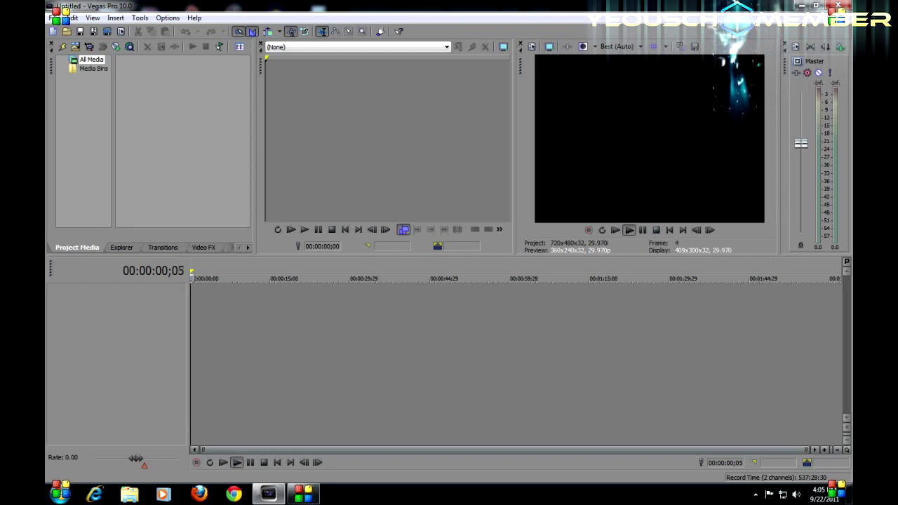
{"action": "left_click", "coordinate": [56, 17]}
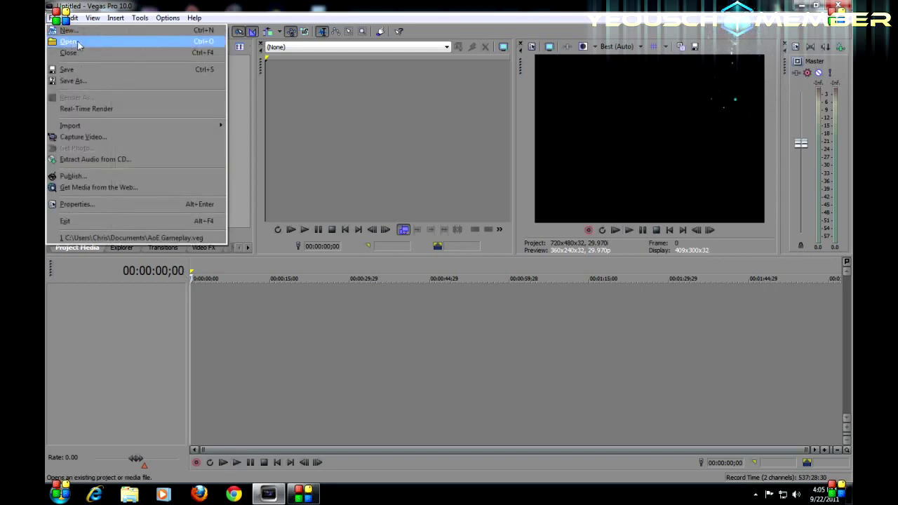
Open the 5:58 Recon Gameplay video from My Videos > Placlaw Gameplay Videos onto the timeline
{"action": "left_click", "coordinate": [78, 44]}
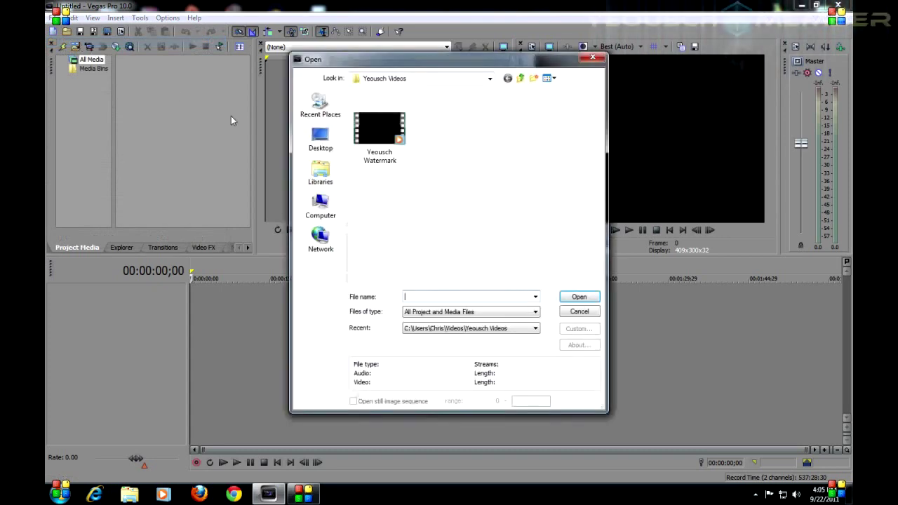
{"action": "left_click", "coordinate": [489, 77]}
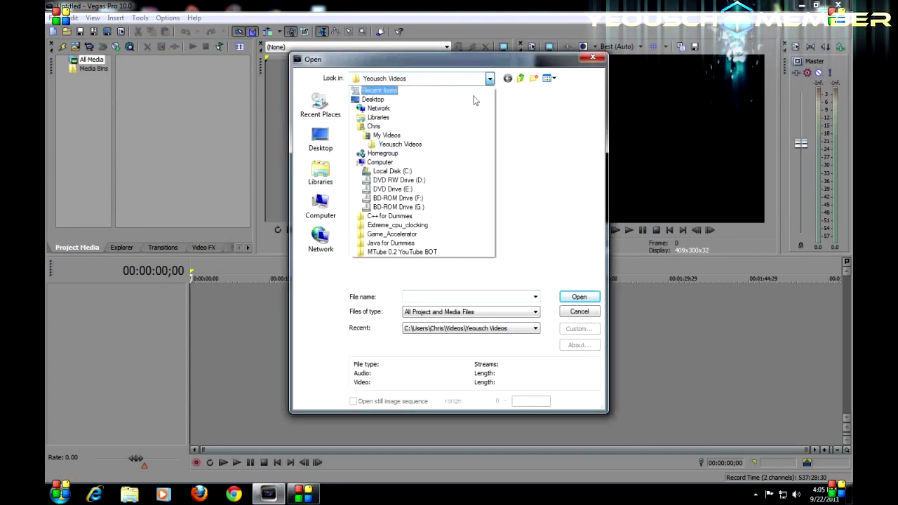
{"action": "left_click", "coordinate": [422, 135]}
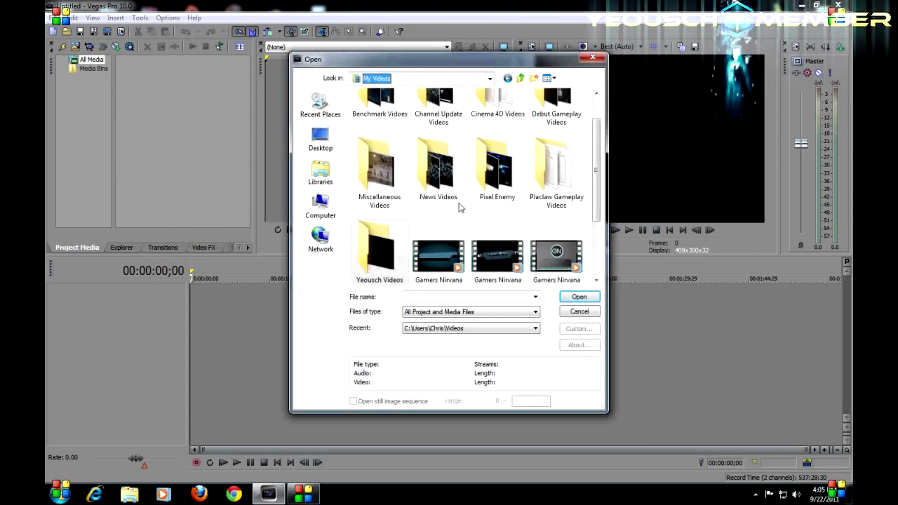
{"action": "scroll", "coordinate": [540, 196], "scroll_direction": "down", "scroll_amount": 2}
{"action": "scroll", "coordinate": [395, 205], "scroll_direction": "up", "scroll_amount": 3}
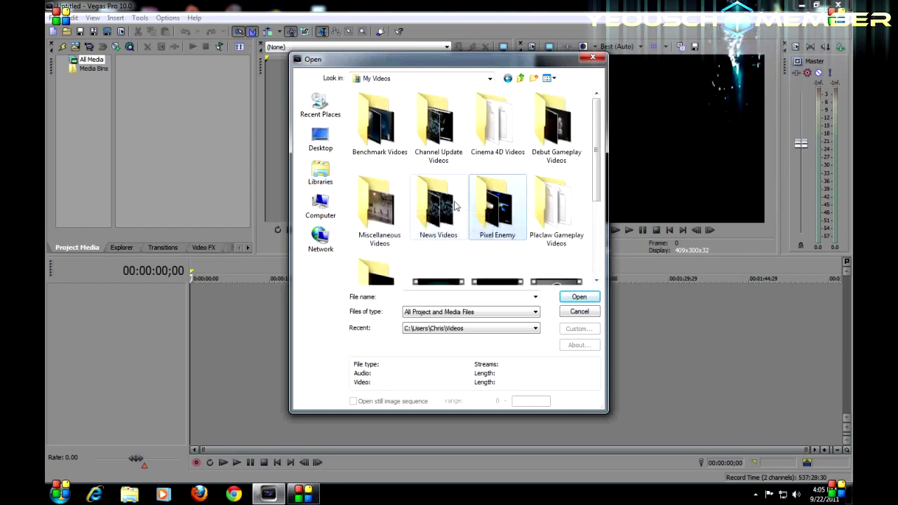
{"action": "double_click", "coordinate": [558, 210]}
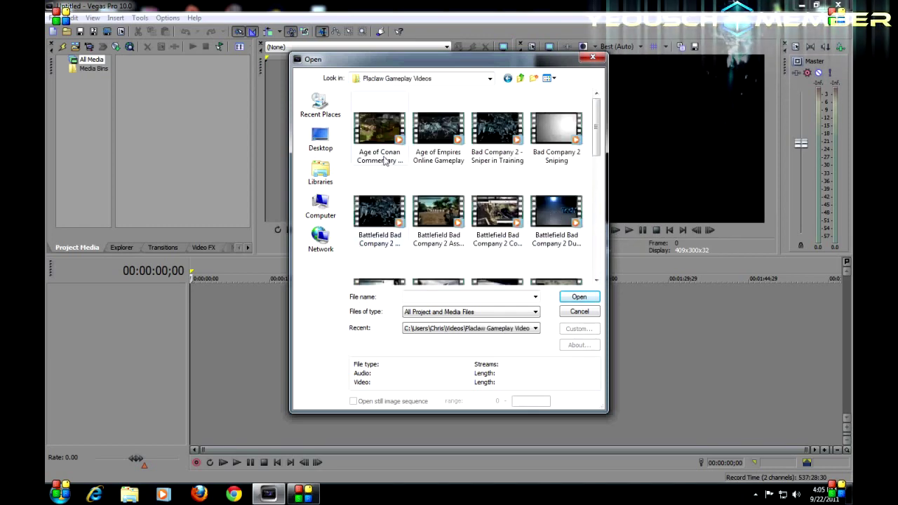
{"action": "scroll", "coordinate": [503, 176], "scroll_direction": "down", "scroll_amount": 4}
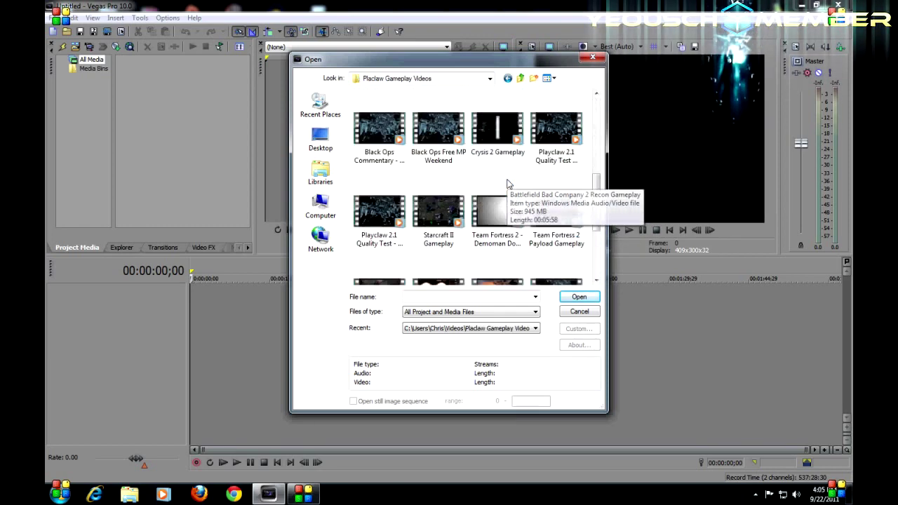
{"action": "scroll", "coordinate": [509, 184], "scroll_direction": "up", "scroll_amount": 2}
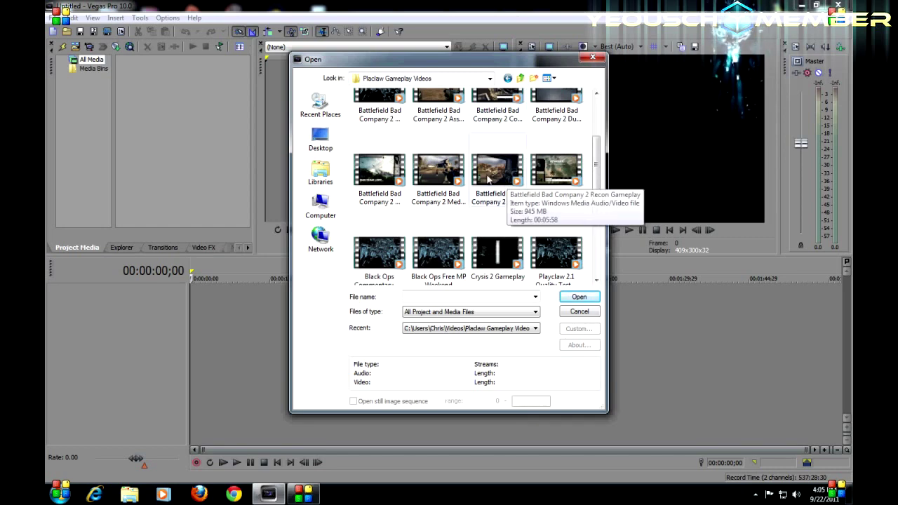
{"action": "double_click", "coordinate": [490, 181]}
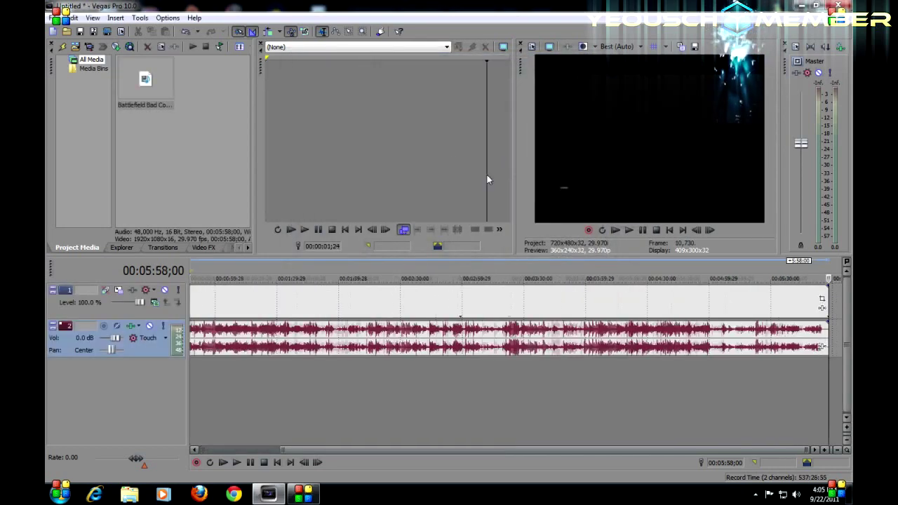
Scrub the gameplay footage and mark a time region from 0 to 1:00;12
{"action": "left_click", "coordinate": [280, 325]}
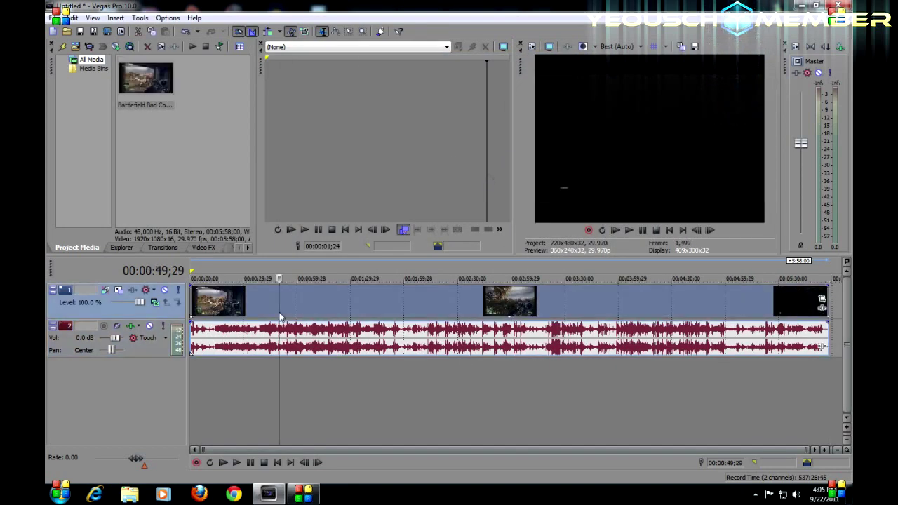
{"action": "left_click_drag", "start_coordinate": [295, 324], "coordinate": [249, 317]}
{"action": "left_click", "coordinate": [418, 346]}
{"action": "left_click_drag", "start_coordinate": [415, 379], "coordinate": [191, 379]}
{"action": "left_click", "coordinate": [582, 347]}
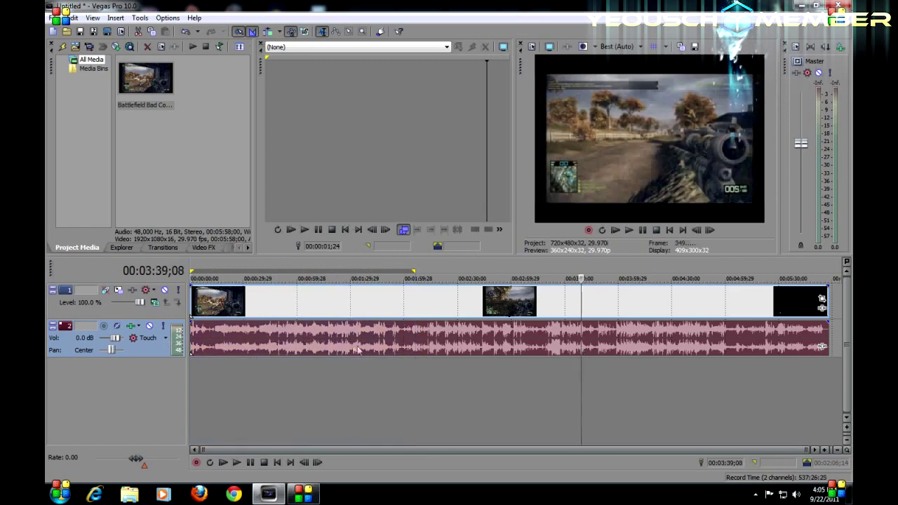
{"action": "left_click_drag", "start_coordinate": [300, 380], "coordinate": [191, 379]}
Insert time over the region, then drag the events back to begin at 00:00:00;00
{"action": "key", "text": "ctrl+shift+t"}
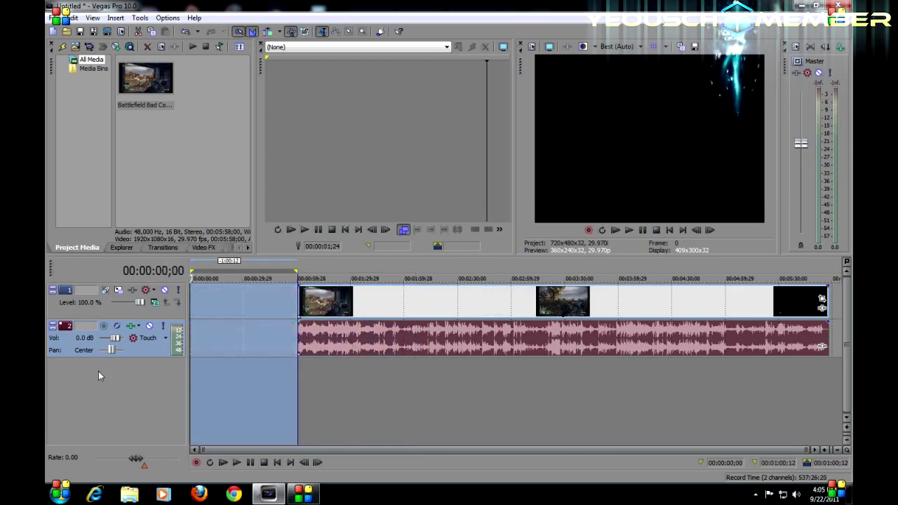
{"action": "left_click", "coordinate": [261, 369]}
{"action": "left_click_drag", "start_coordinate": [362, 307], "coordinate": [254, 307]}
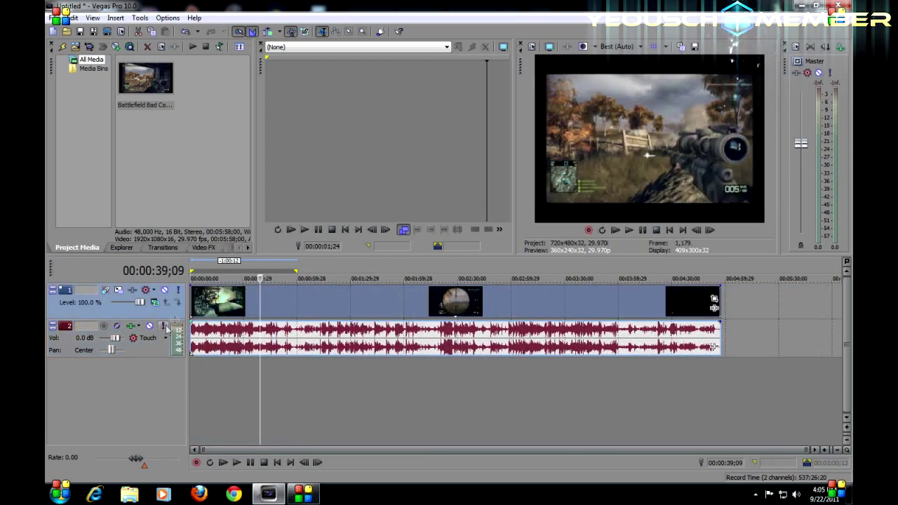
{"action": "left_click", "coordinate": [196, 309]}
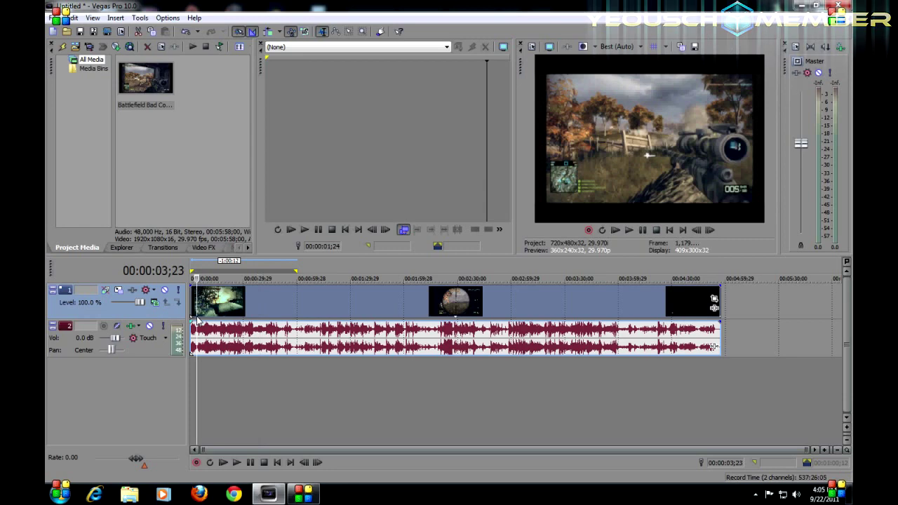
{"action": "right_click", "coordinate": [240, 303]}
Tick Disable resample in the video event's Properties and confirm with OK
{"action": "mouse_move", "coordinate": [276, 289]}
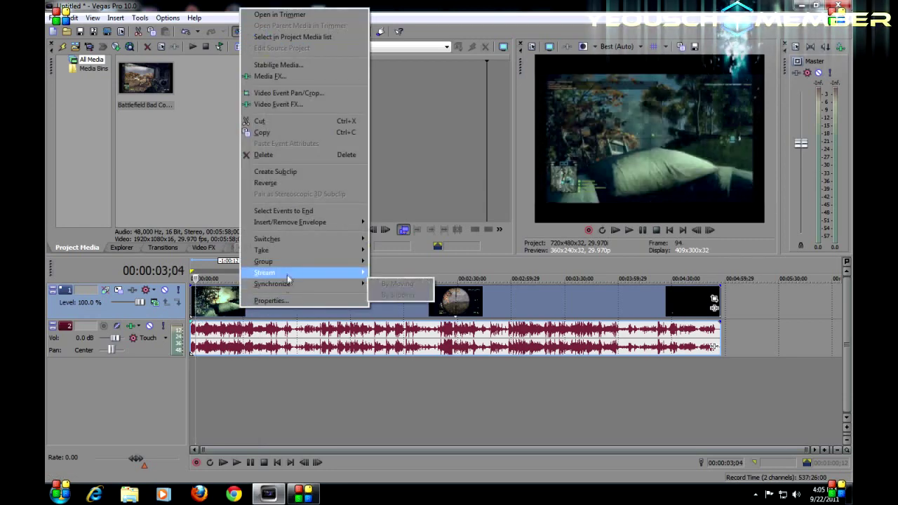
{"action": "mouse_move", "coordinate": [302, 254]}
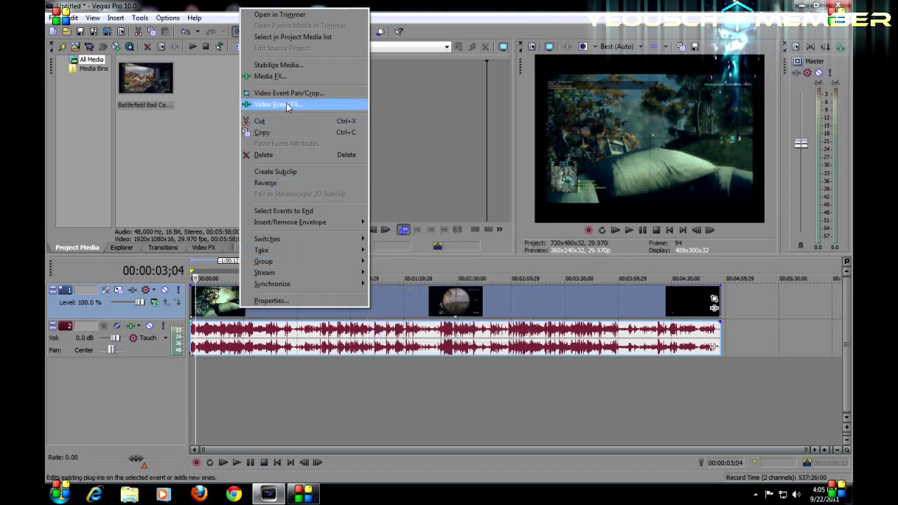
{"action": "left_click", "coordinate": [271, 301]}
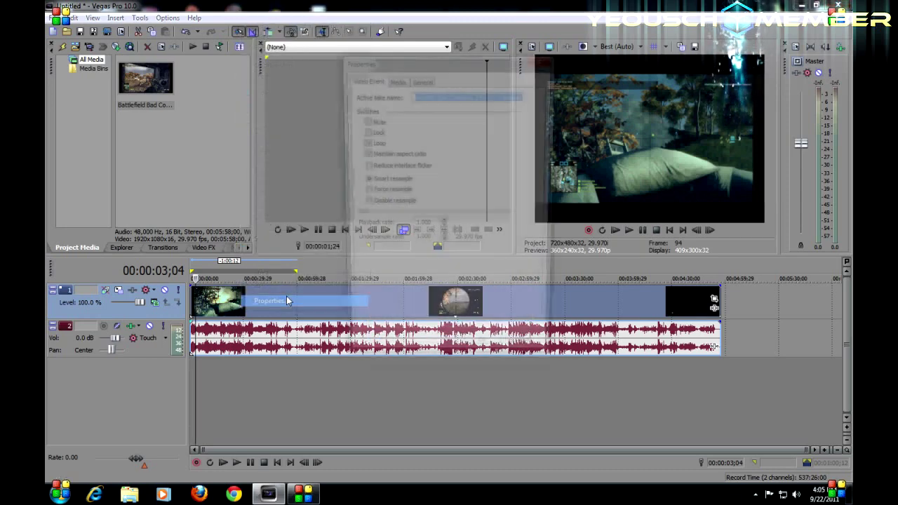
{"action": "left_click", "coordinate": [379, 203]}
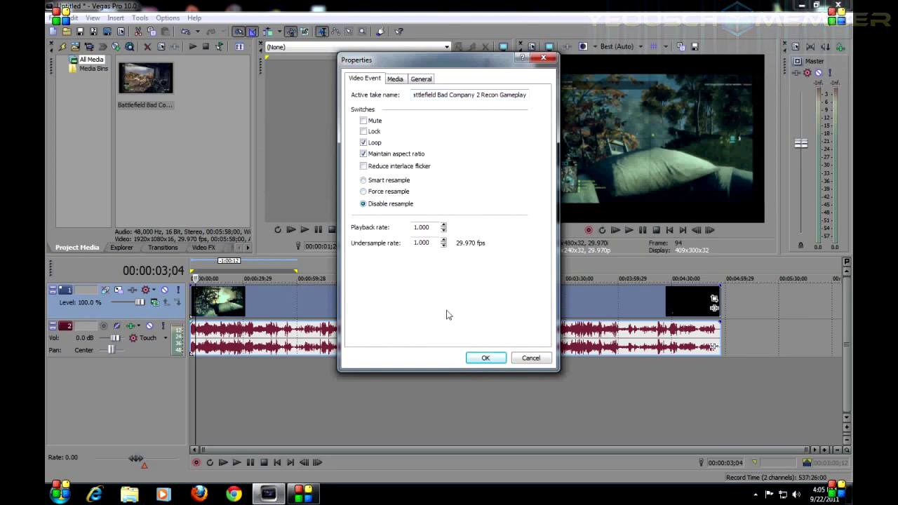
{"action": "left_click", "coordinate": [485, 358]}
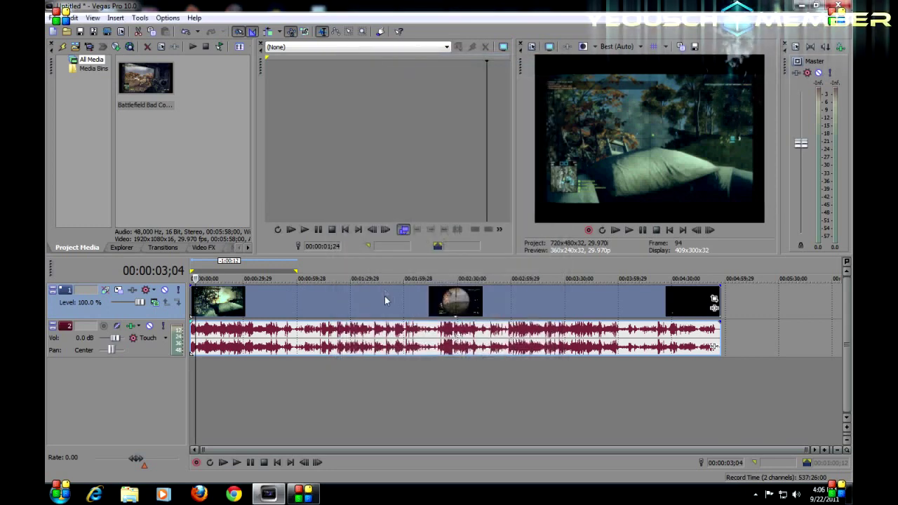
{"action": "right_click", "coordinate": [385, 296]}
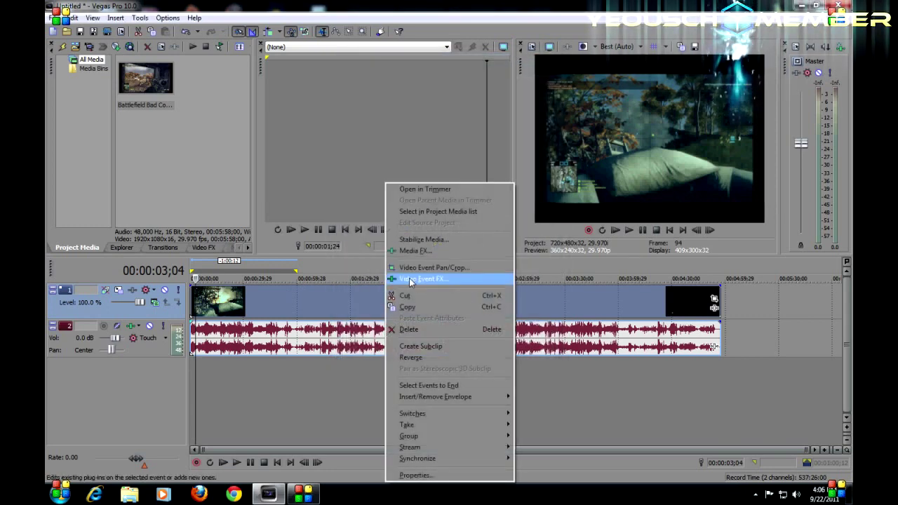
Add Sony Color Balance to the video event's FX chain
{"action": "left_click", "coordinate": [412, 279]}
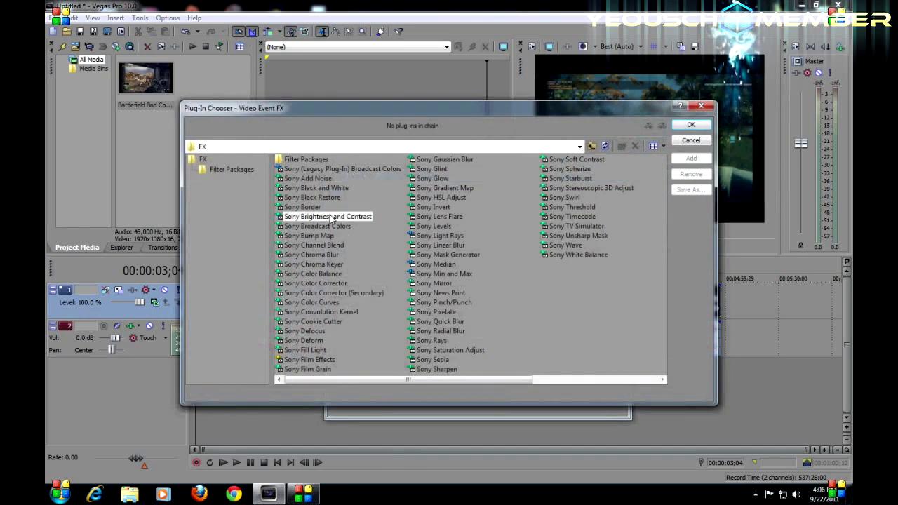
{"action": "left_click", "coordinate": [335, 217]}
{"action": "left_click", "coordinate": [328, 227]}
{"action": "left_click_drag", "start_coordinate": [338, 237], "coordinate": [333, 289]}
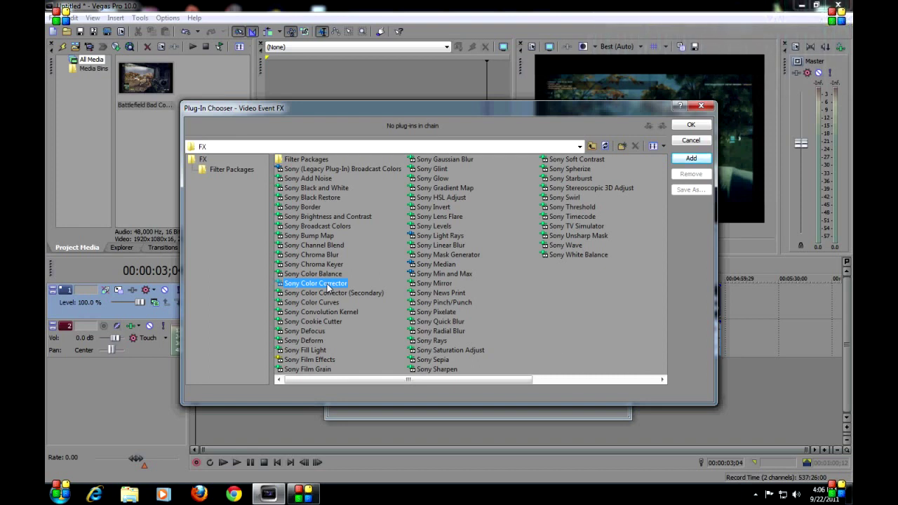
{"action": "left_click", "coordinate": [335, 276]}
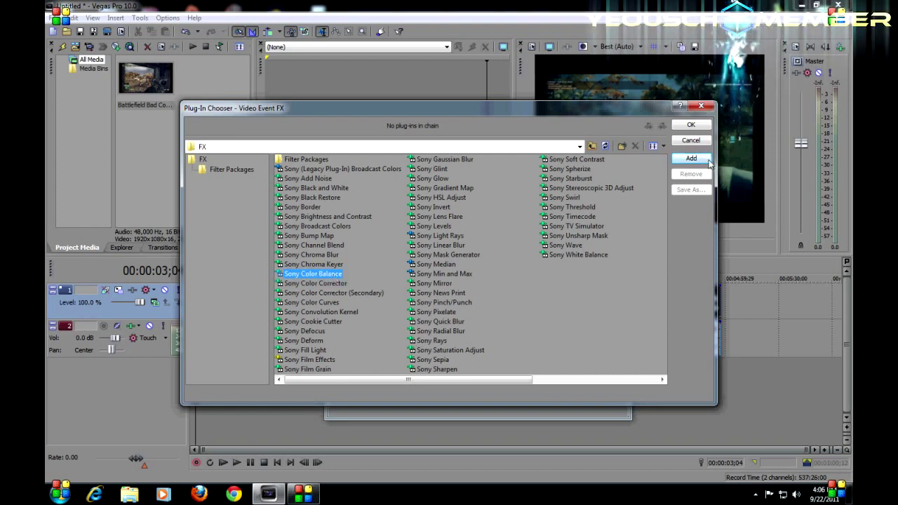
{"action": "left_click", "coordinate": [710, 161]}
Add Soft Contrast, Saturation Adjust, Sharpen and Brightness and Contrast, then confirm the chain
{"action": "left_click", "coordinate": [593, 161]}
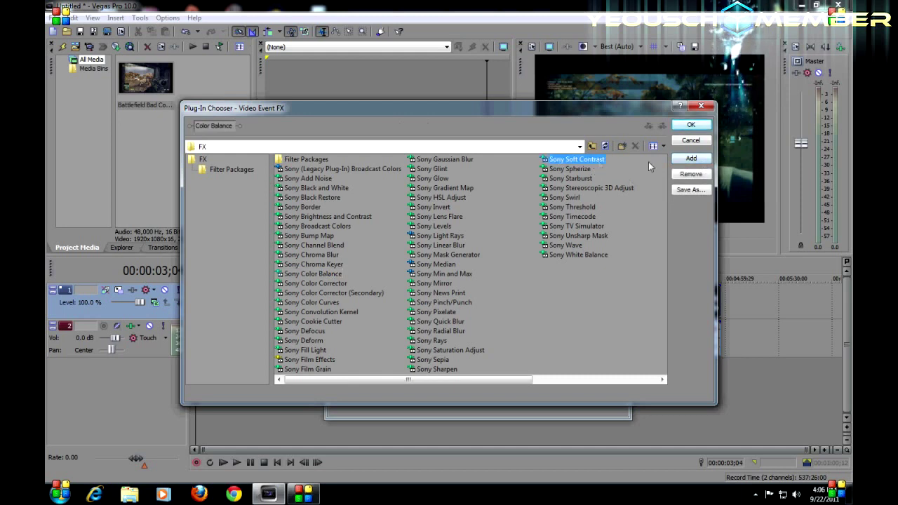
{"action": "left_click", "coordinate": [688, 160]}
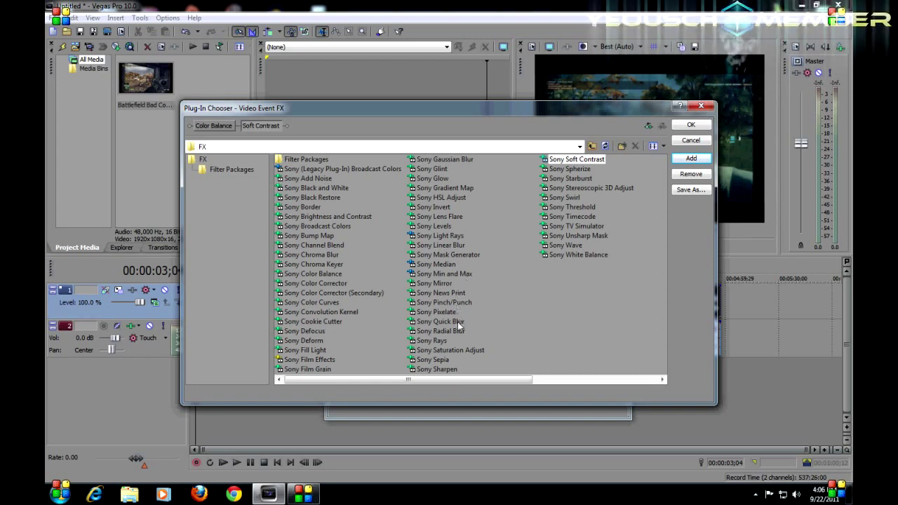
{"action": "left_click", "coordinate": [460, 350]}
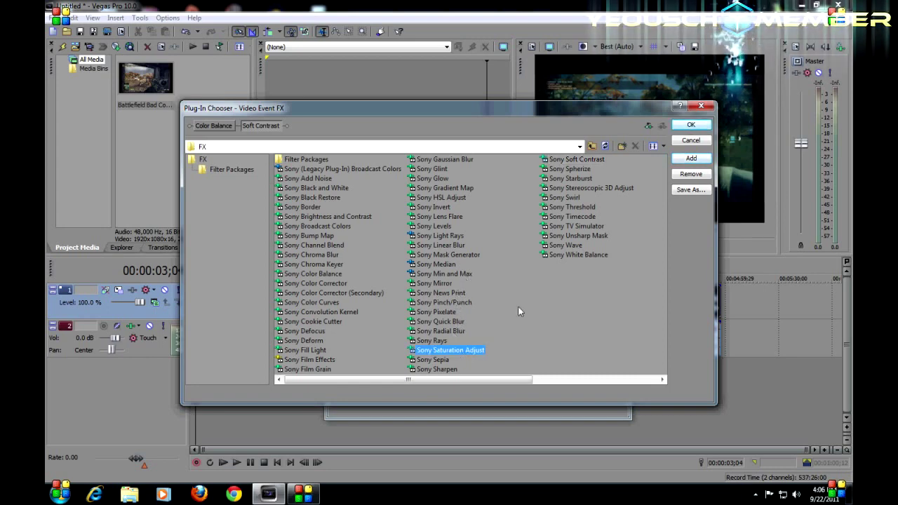
{"action": "left_click", "coordinate": [695, 160]}
{"action": "left_click", "coordinate": [441, 371]}
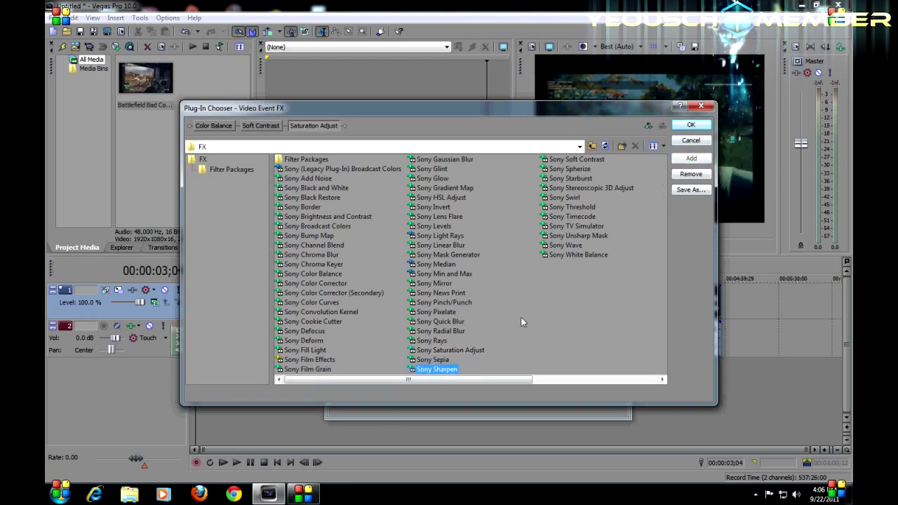
{"action": "left_click", "coordinate": [691, 159]}
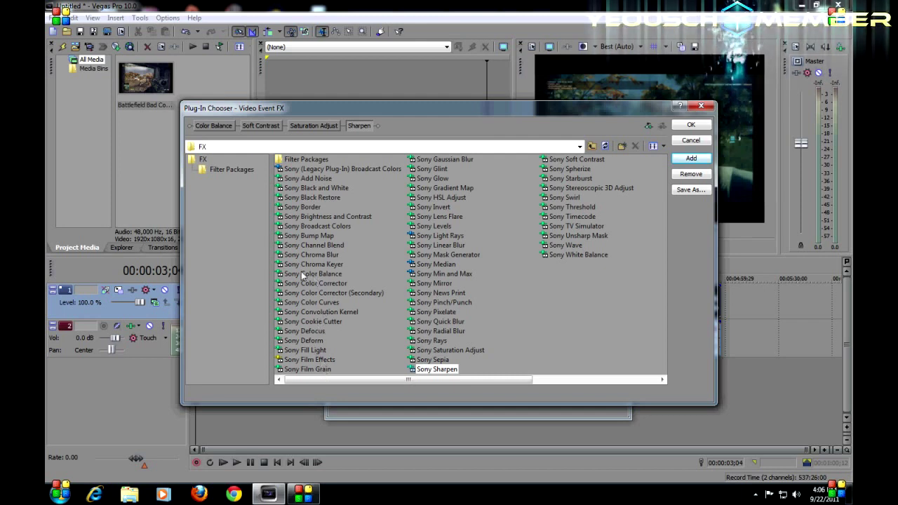
{"action": "left_click", "coordinate": [316, 217]}
{"action": "left_click", "coordinate": [692, 158]}
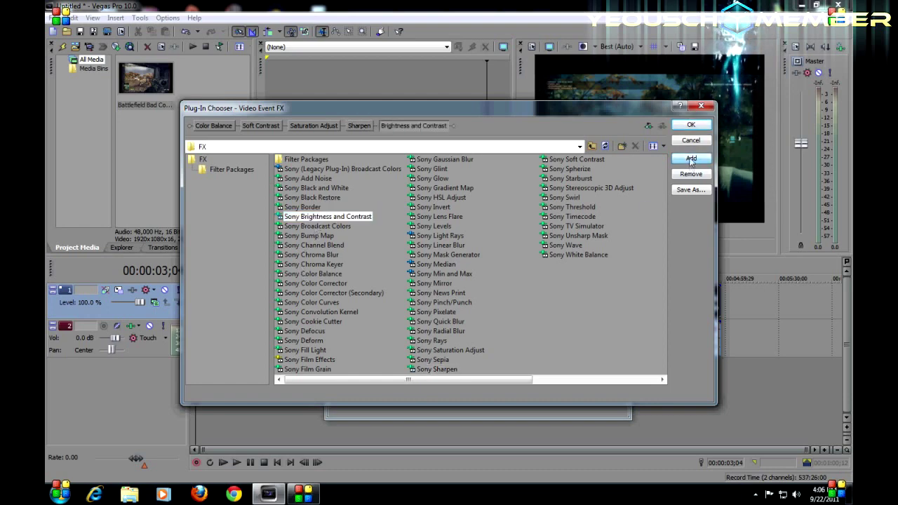
{"action": "left_click", "coordinate": [692, 124]}
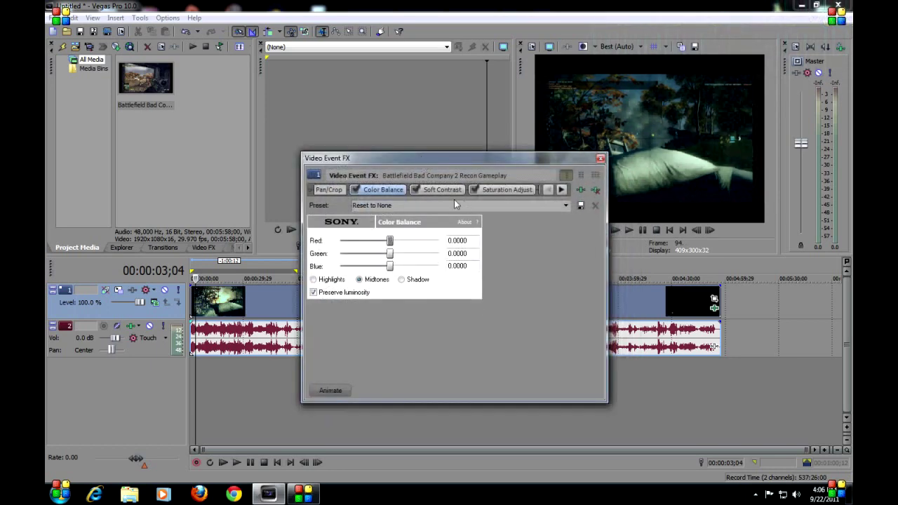
Keep Color Balance at Reset to None; give Soft Contrast and Saturation Adjust the Gameplay preset
{"action": "left_click", "coordinate": [566, 205]}
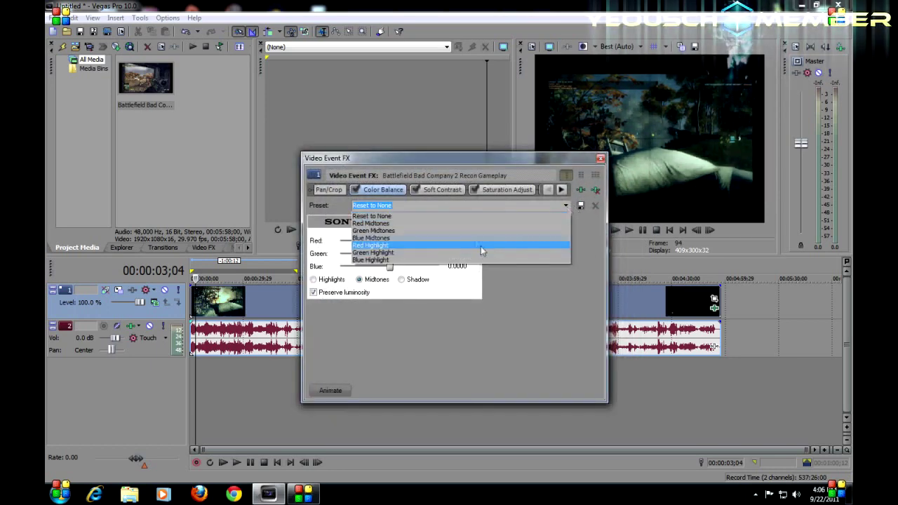
{"action": "left_click", "coordinate": [459, 217]}
{"action": "left_click", "coordinate": [334, 189]}
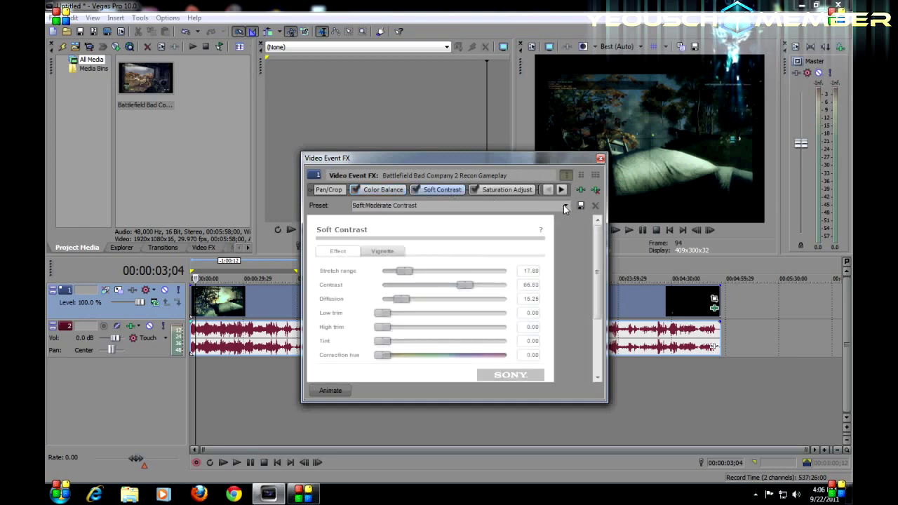
{"action": "left_click", "coordinate": [565, 207]}
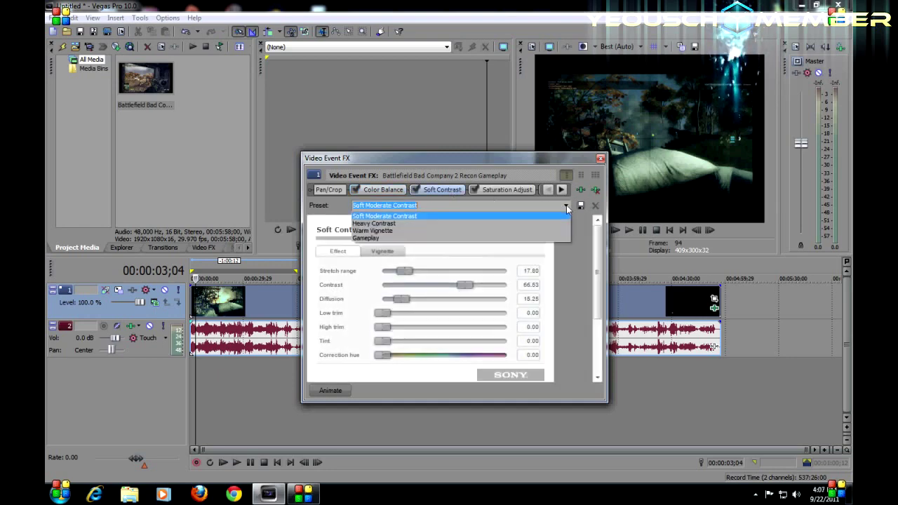
{"action": "left_click", "coordinate": [520, 238]}
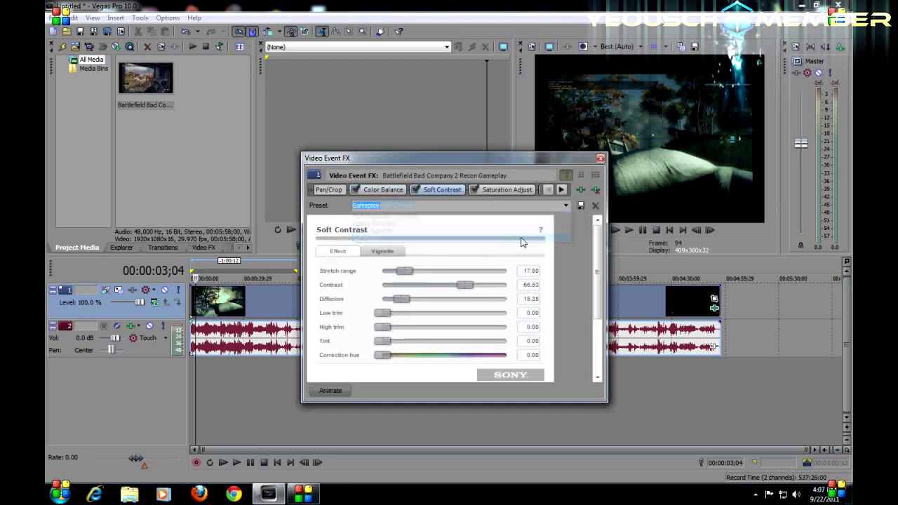
{"action": "left_click", "coordinate": [500, 190]}
{"action": "left_click", "coordinate": [566, 208]}
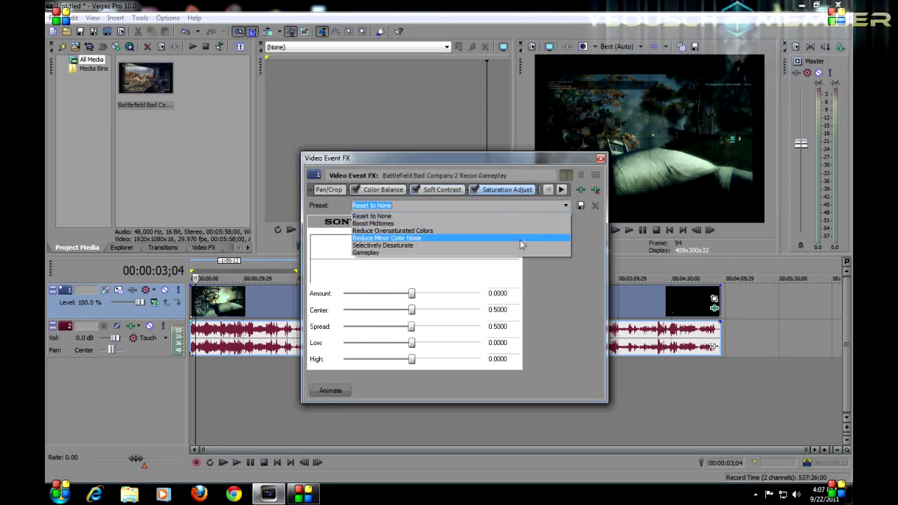
{"action": "left_click", "coordinate": [520, 257]}
Give Sharpen and Brightness and Contrast the Gameplay preset, then close Video Event FX
{"action": "left_click", "coordinate": [561, 189]}
{"action": "left_click", "coordinate": [423, 194]}
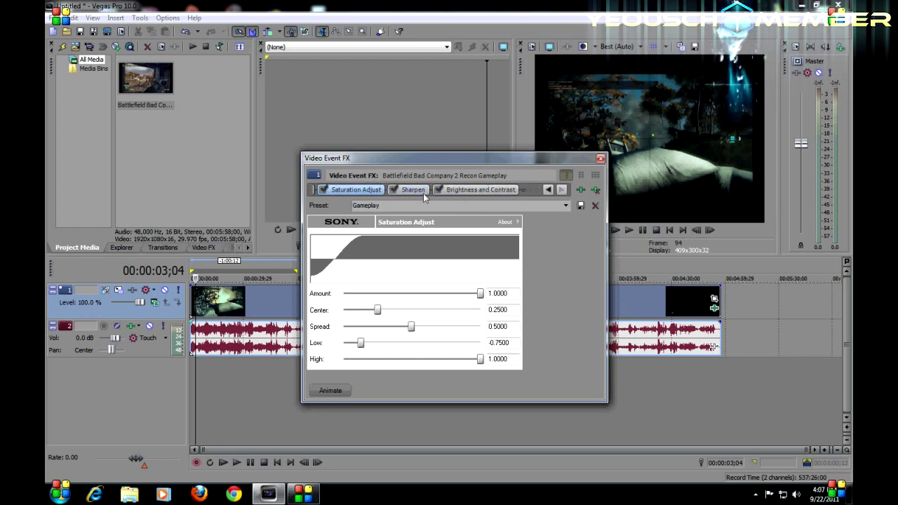
{"action": "left_click", "coordinate": [565, 206]}
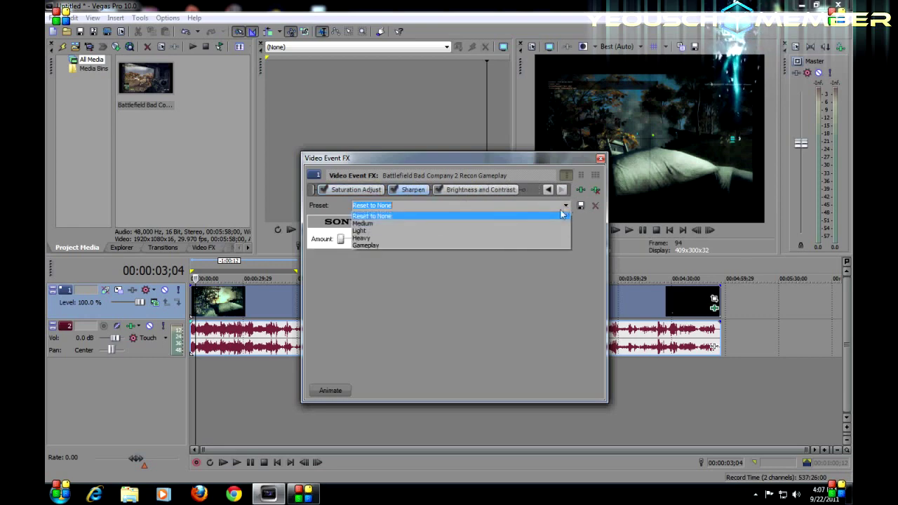
{"action": "left_click", "coordinate": [531, 244]}
{"action": "left_click", "coordinate": [497, 191]}
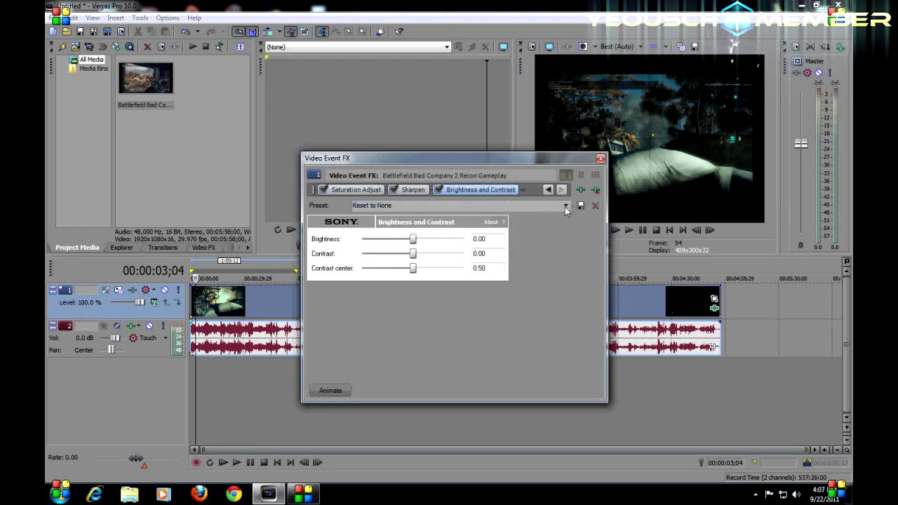
{"action": "left_click", "coordinate": [565, 206]}
{"action": "left_click", "coordinate": [448, 288]}
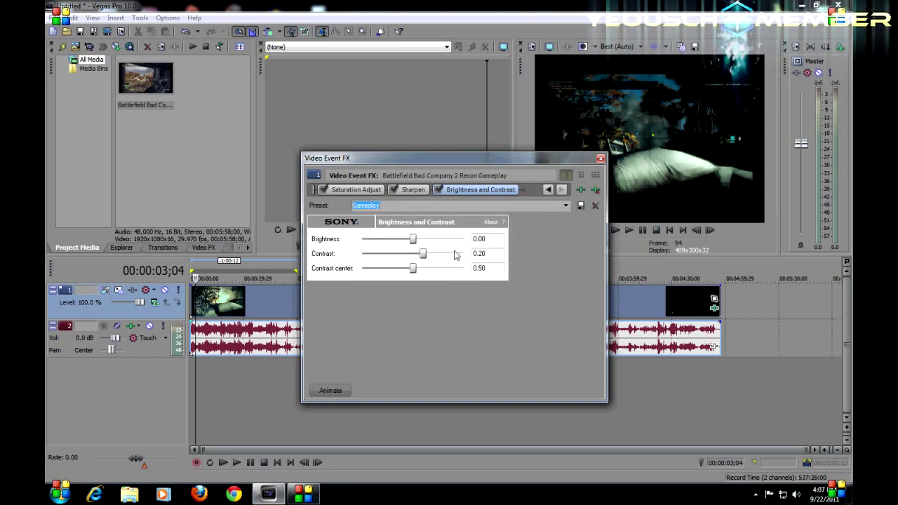
{"action": "left_click", "coordinate": [601, 160]}
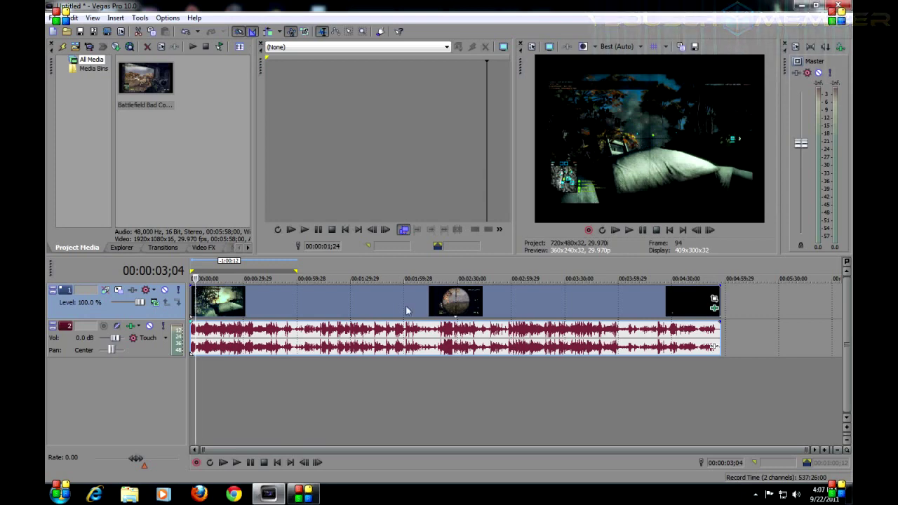
Preview the graded frames around 39, 26 and 11 seconds, then select the events at 56 seconds
{"action": "left_click_drag", "start_coordinate": [260, 372], "coordinate": [284, 383]}
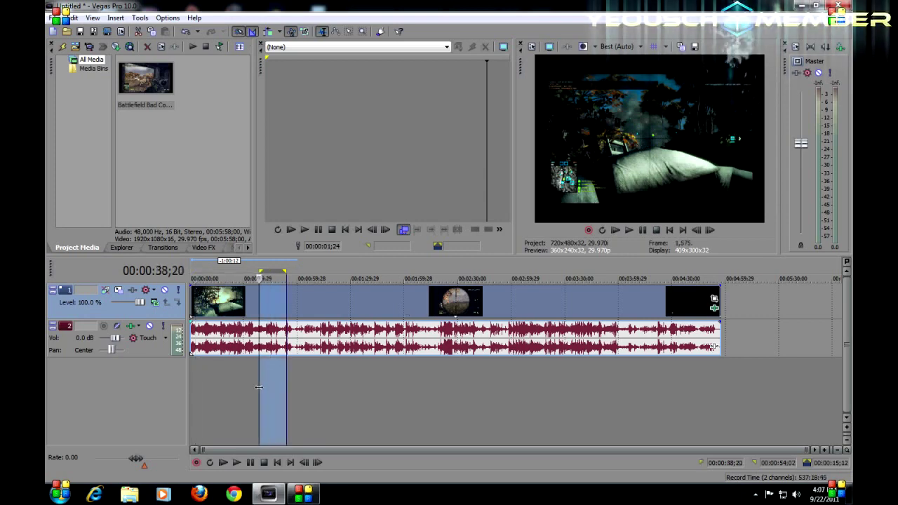
{"action": "left_click", "coordinate": [236, 368]}
{"action": "left_click", "coordinate": [211, 367]}
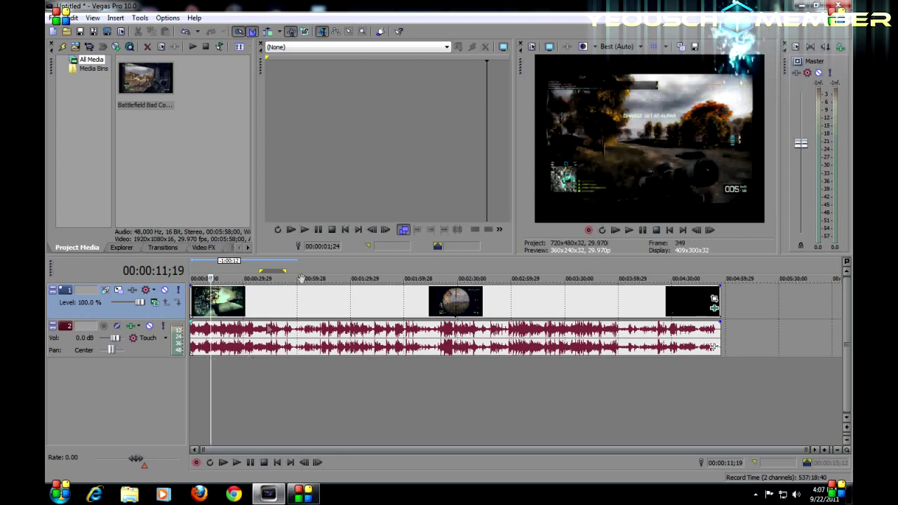
{"action": "left_click", "coordinate": [292, 349]}
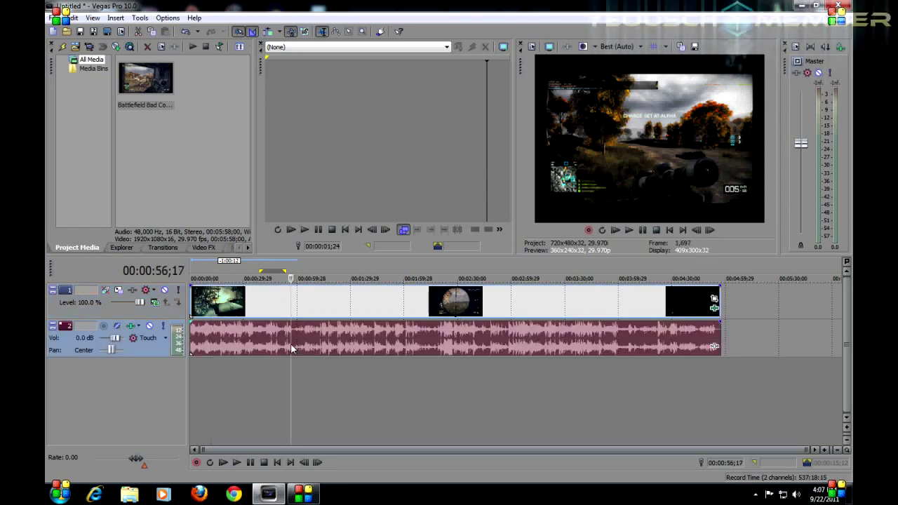
{"action": "right_click", "coordinate": [292, 349]}
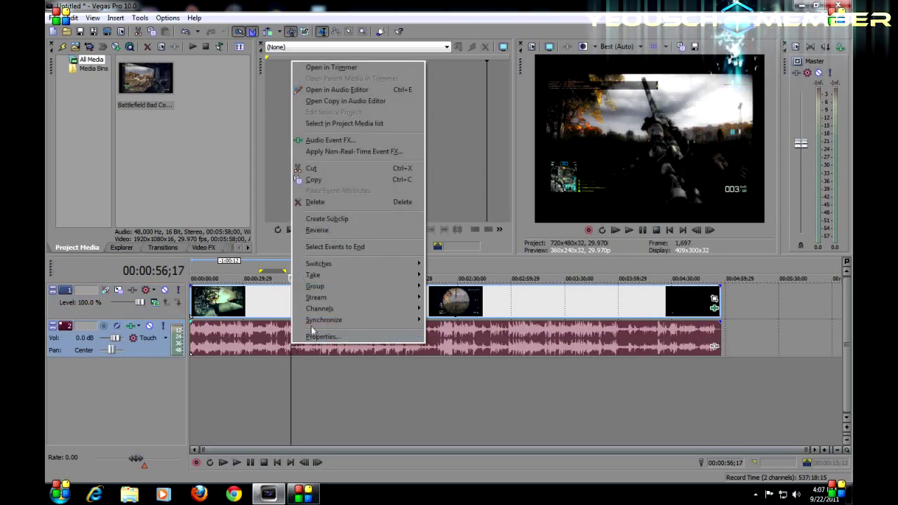
{"action": "mouse_move", "coordinate": [311, 327]}
{"action": "mouse_move", "coordinate": [318, 312]}
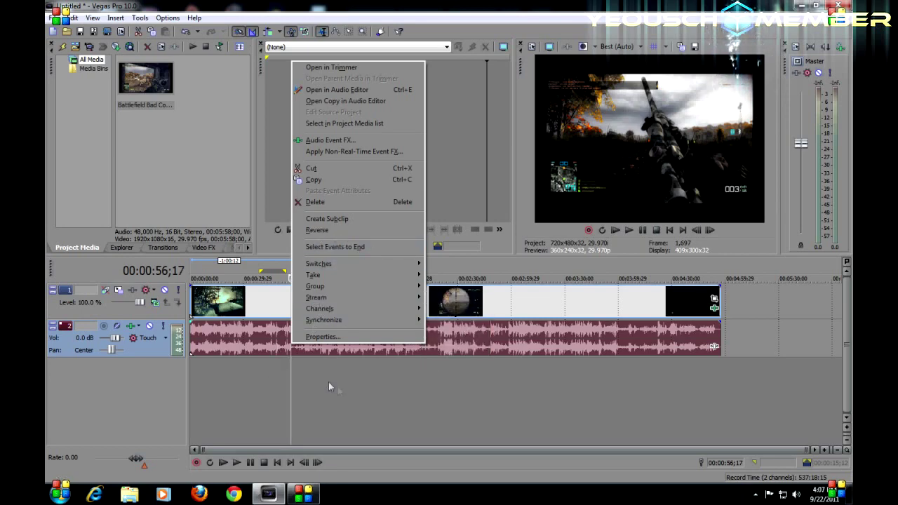
{"action": "left_click", "coordinate": [330, 338]}
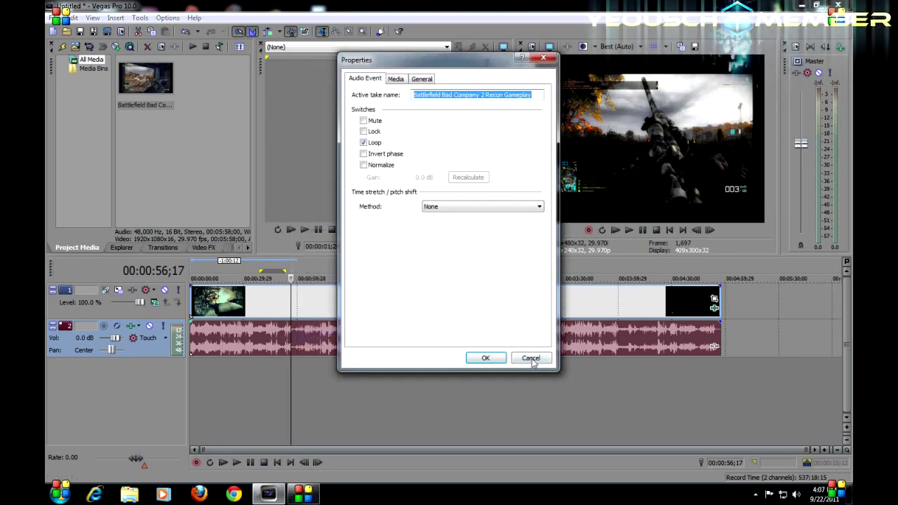
{"action": "left_click", "coordinate": [531, 358]}
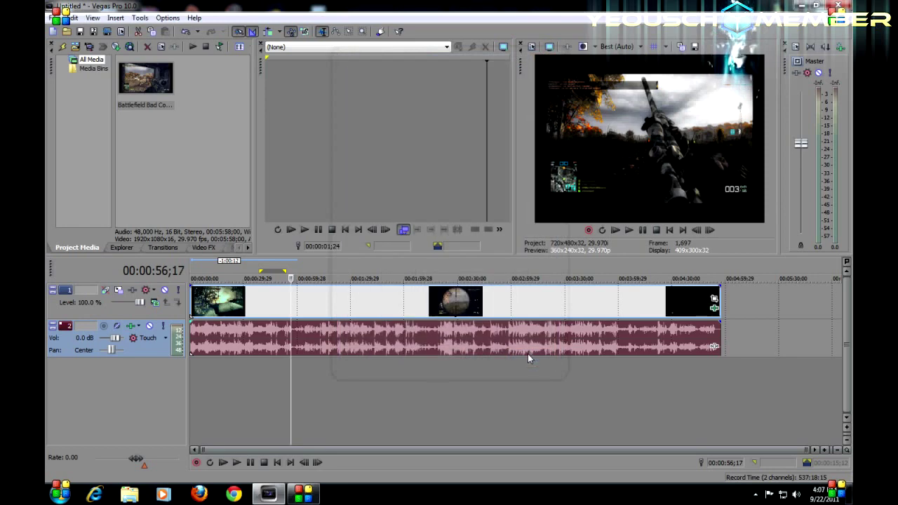
Return the playhead to 00:00:00;00 and show the File menu
{"action": "left_click_drag", "start_coordinate": [321, 375], "coordinate": [247, 368]}
{"action": "left_click", "coordinate": [247, 369]}
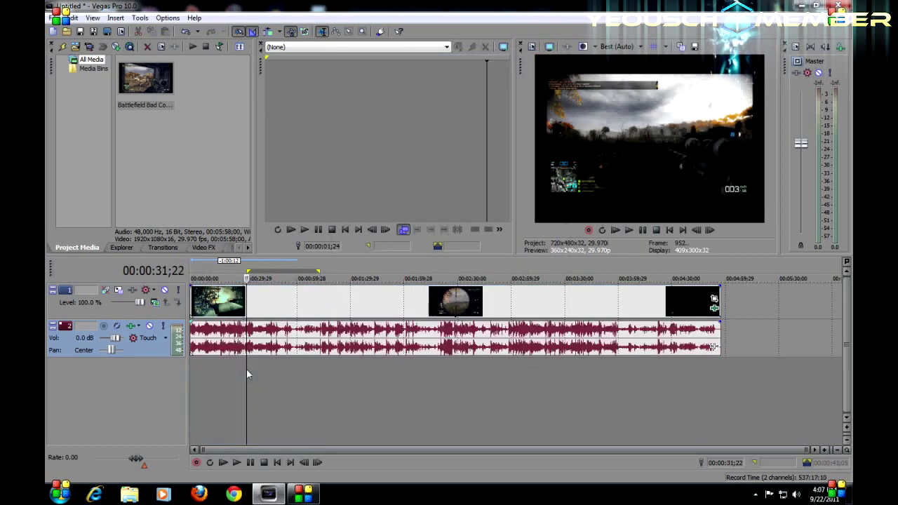
{"action": "left_click", "coordinate": [197, 369]}
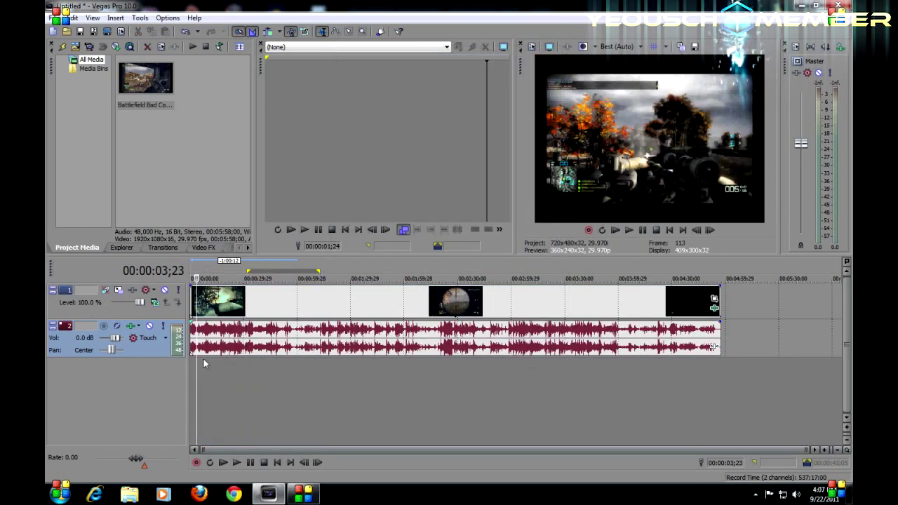
{"action": "left_click", "coordinate": [212, 369]}
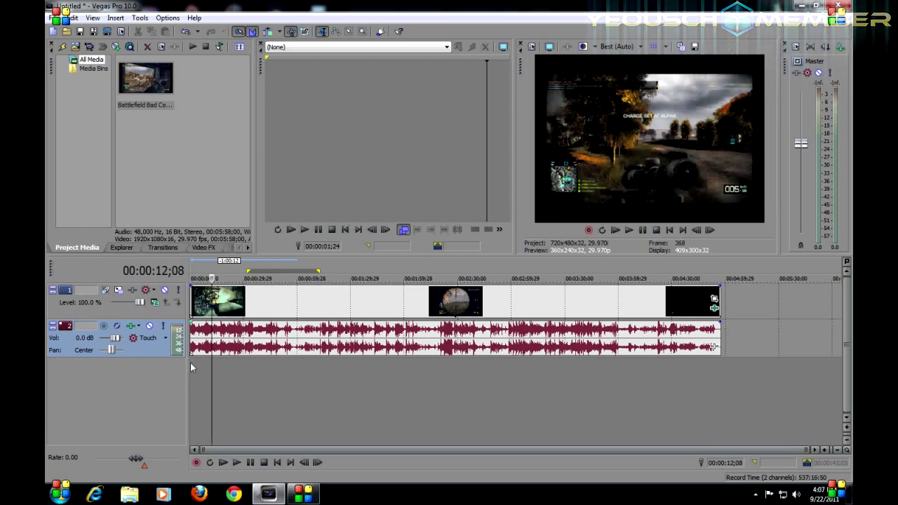
{"action": "left_click", "coordinate": [191, 362]}
{"action": "left_click", "coordinate": [198, 361]}
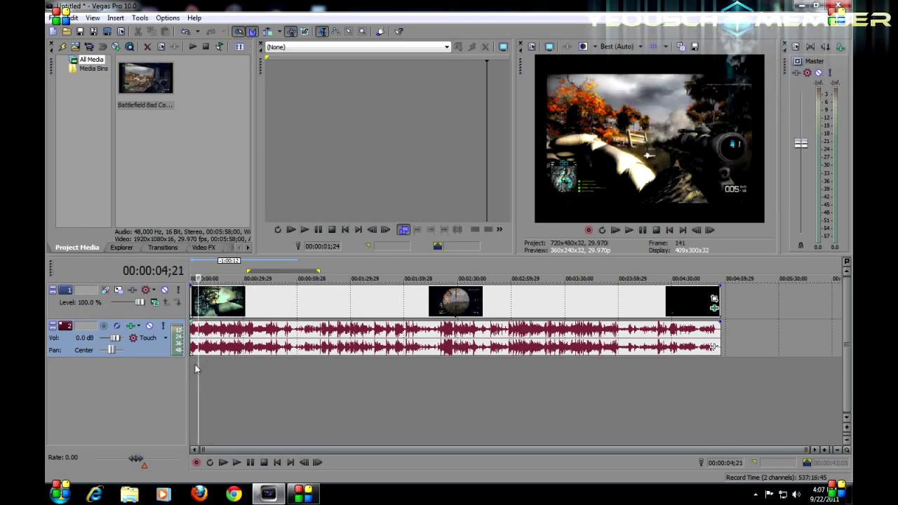
{"action": "left_click", "coordinate": [192, 363]}
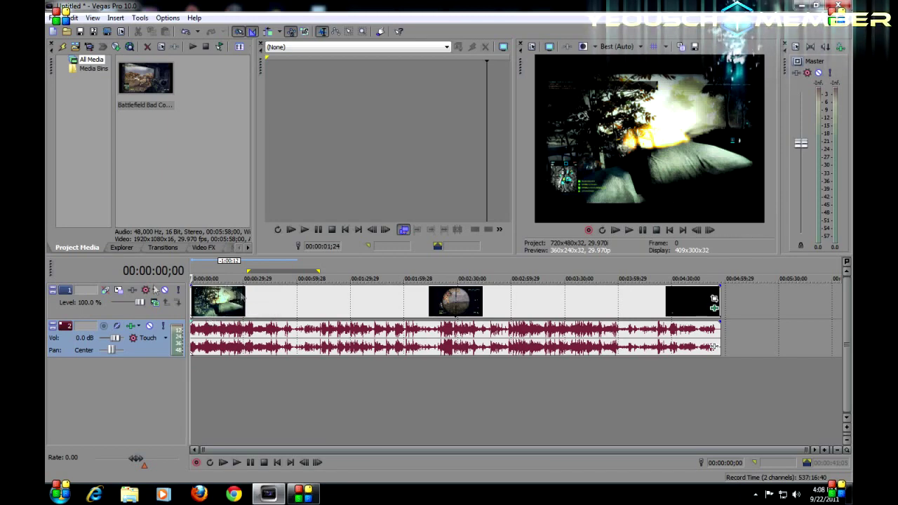
{"action": "left_click", "coordinate": [53, 18]}
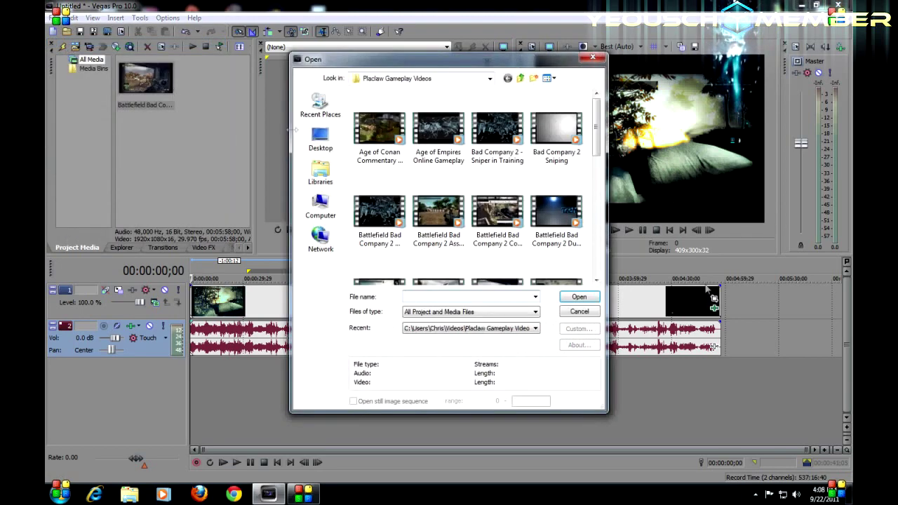
Browse to My Videos > Yeousch Videos and open the Yeousch Watermark clip
{"action": "left_click", "coordinate": [491, 79]}
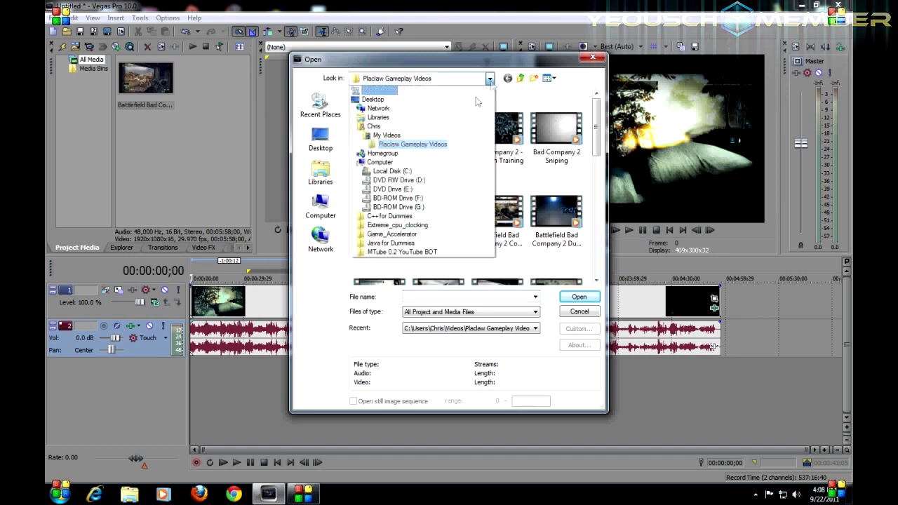
{"action": "left_click", "coordinate": [397, 140]}
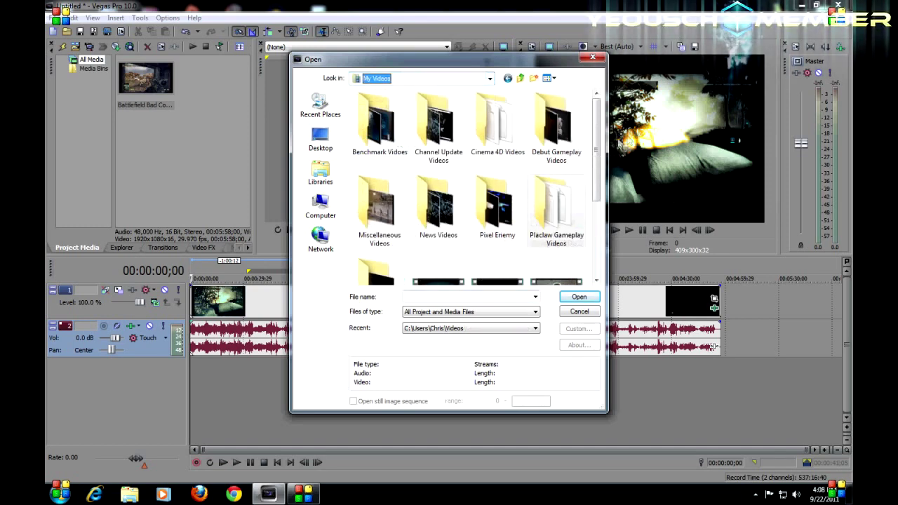
{"action": "scroll", "coordinate": [601, 145], "scroll_direction": "down", "scroll_amount": 3}
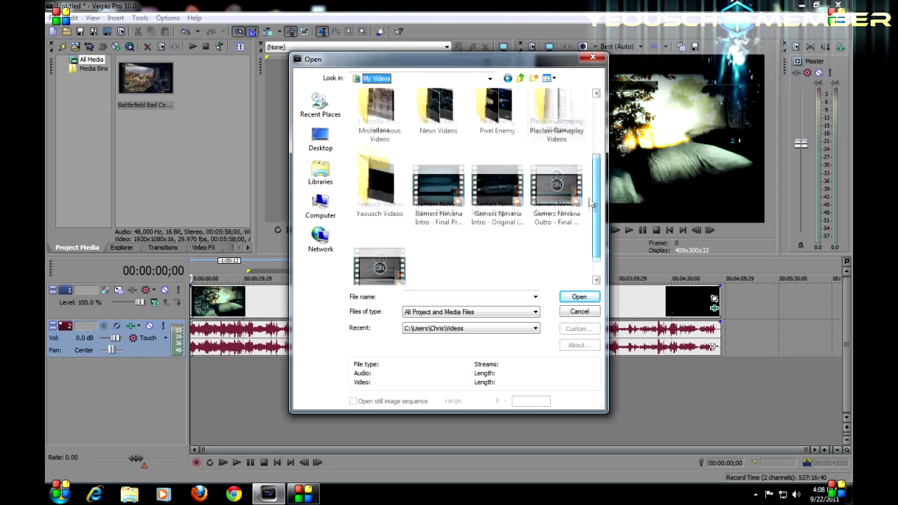
{"action": "double_click", "coordinate": [374, 187]}
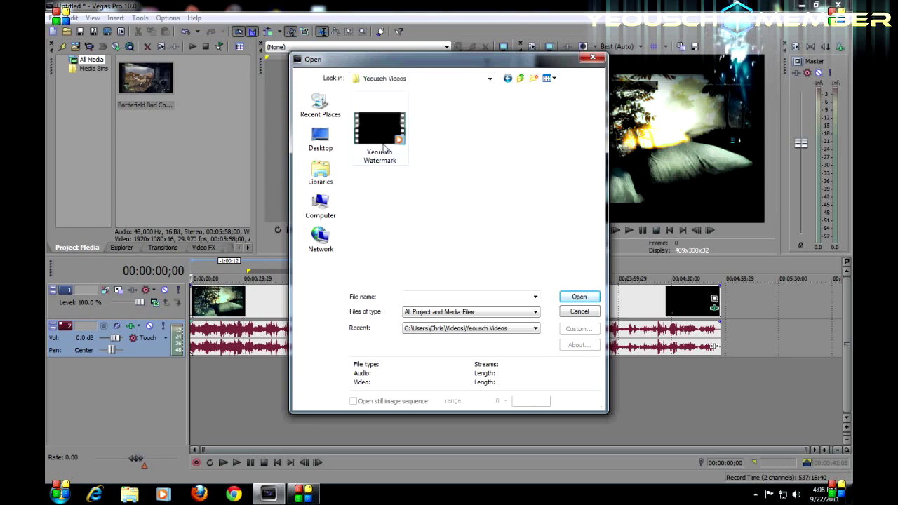
{"action": "double_click", "coordinate": [384, 144]}
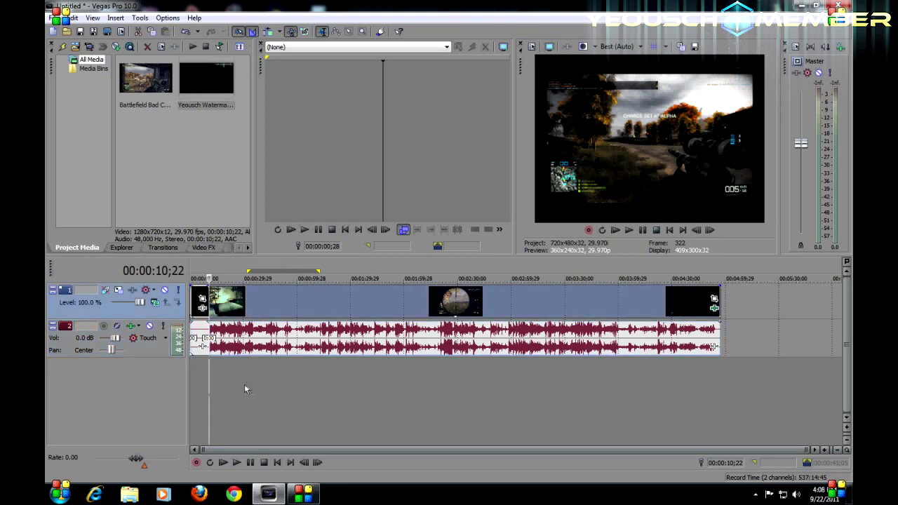